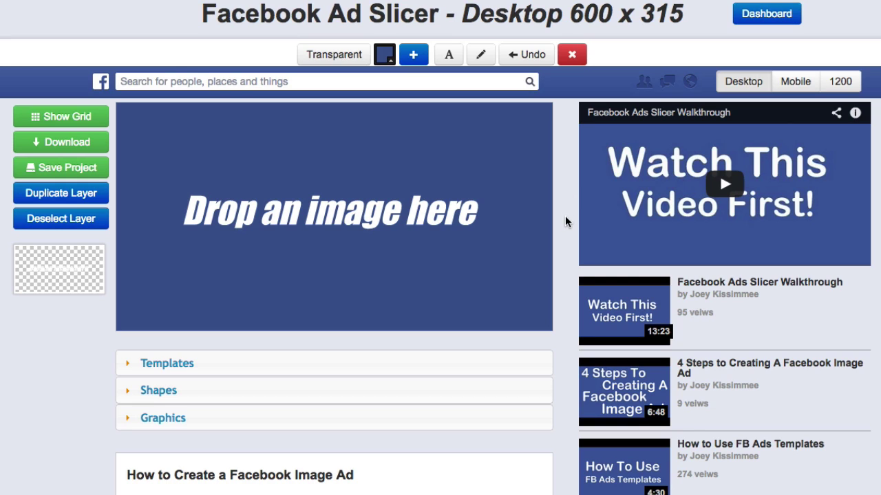
# Expand the Templates section to show the ready-made ad template thumbnails
pyautogui.click(153, 365)
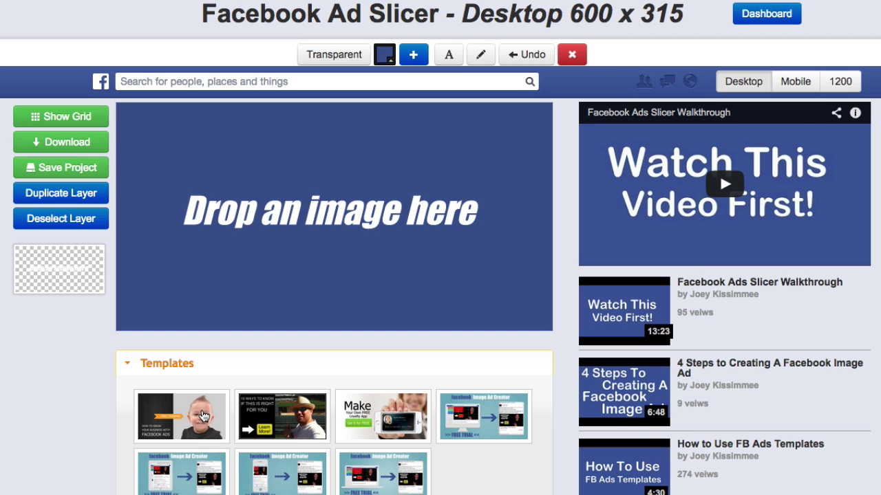
# Preview the 10 Ways, loyalty app and Image Ad Creator templates, then load the boy Facebook Ads template
pyautogui.scroll(-1, 198, 413)
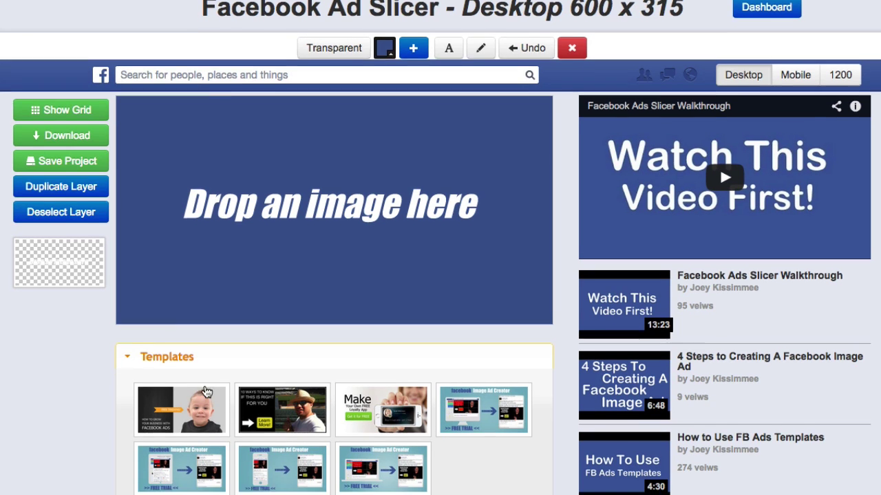
pyautogui.click(194, 408)
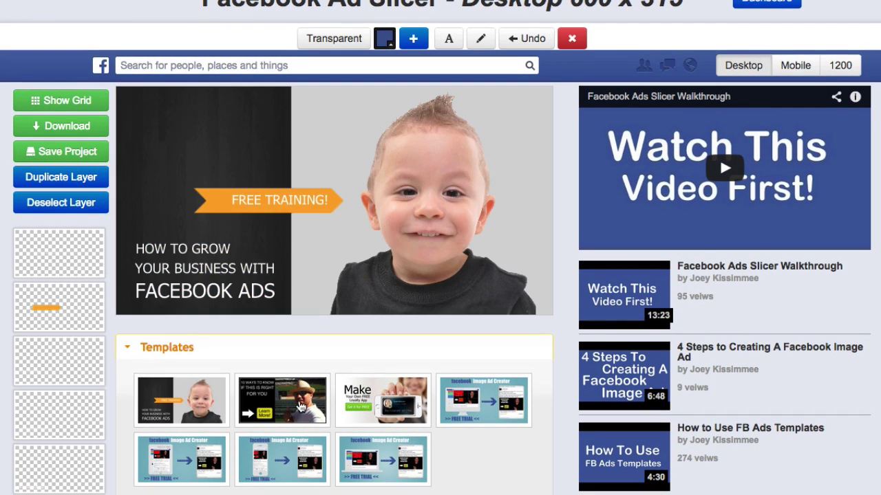
pyautogui.click(301, 403)
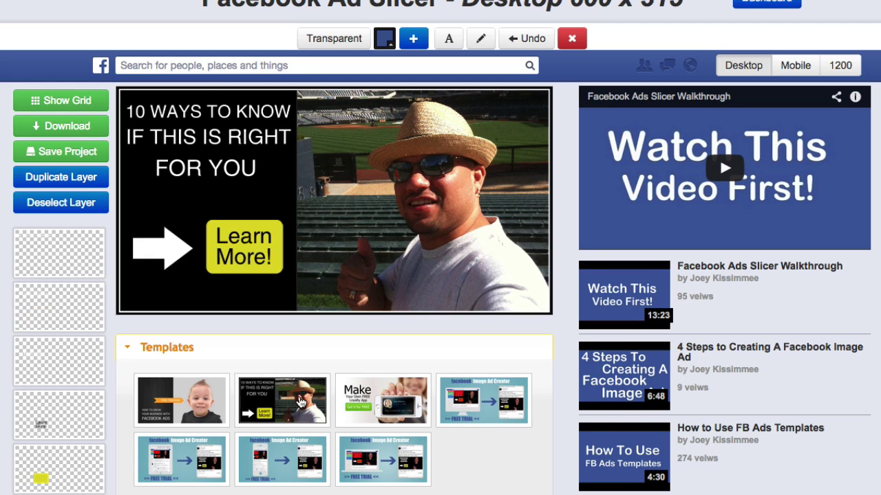
pyautogui.click(351, 401)
pyautogui.click(34, 253)
pyautogui.click(32, 306)
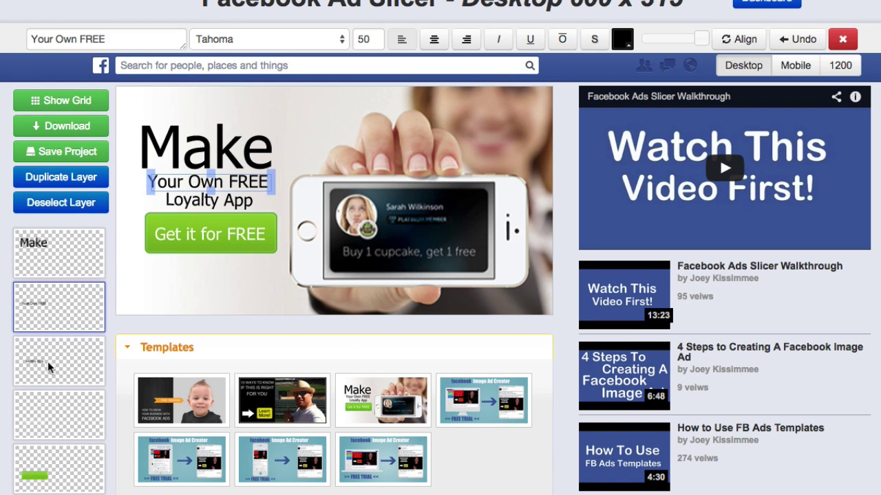
pyautogui.click(48, 362)
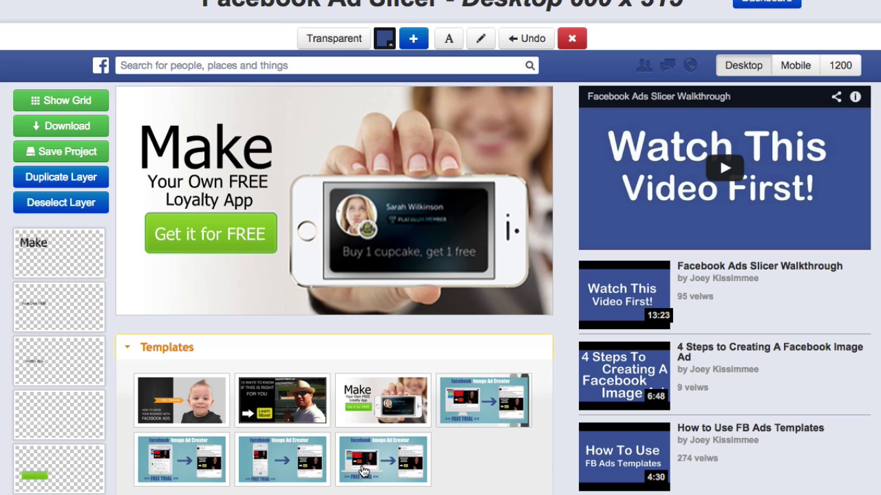
pyautogui.click(362, 465)
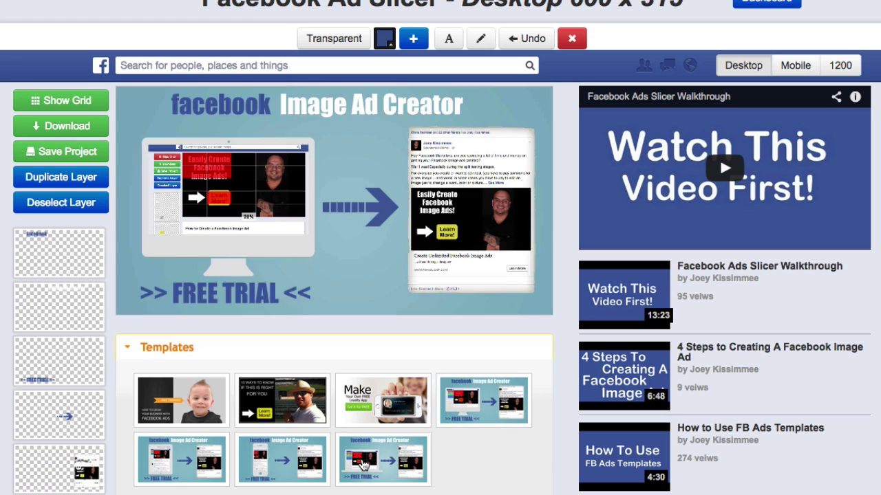
pyautogui.click(182, 472)
pyautogui.click(182, 471)
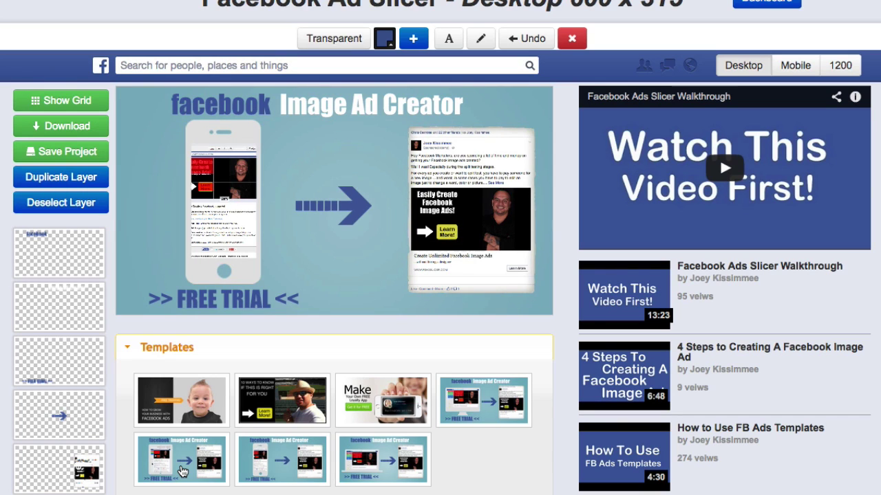
pyautogui.click(191, 412)
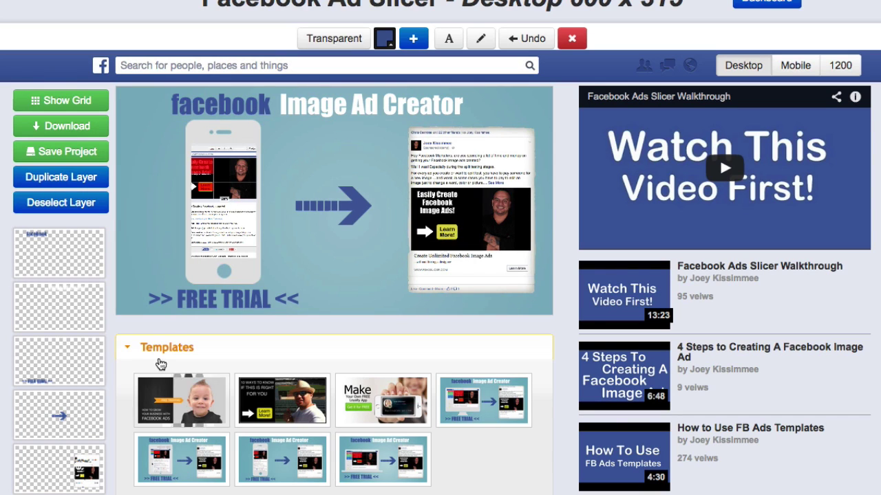
pyautogui.click(172, 359)
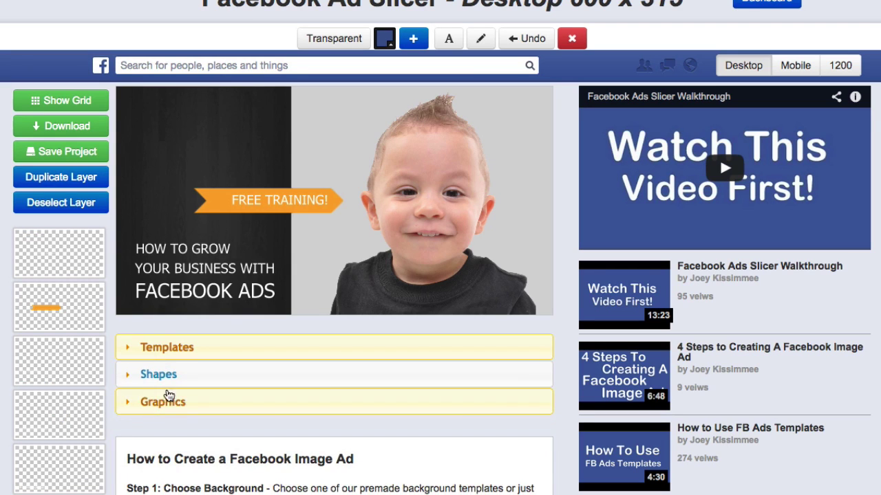
# Add the triangle arrow, block arrow and circle shapes to the ad
pyautogui.click(155, 378)
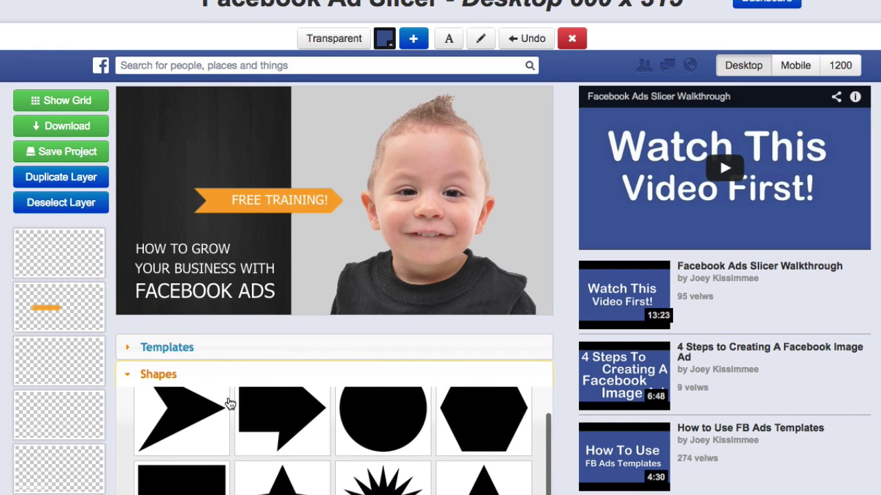
pyautogui.scroll(-1, 467, 410)
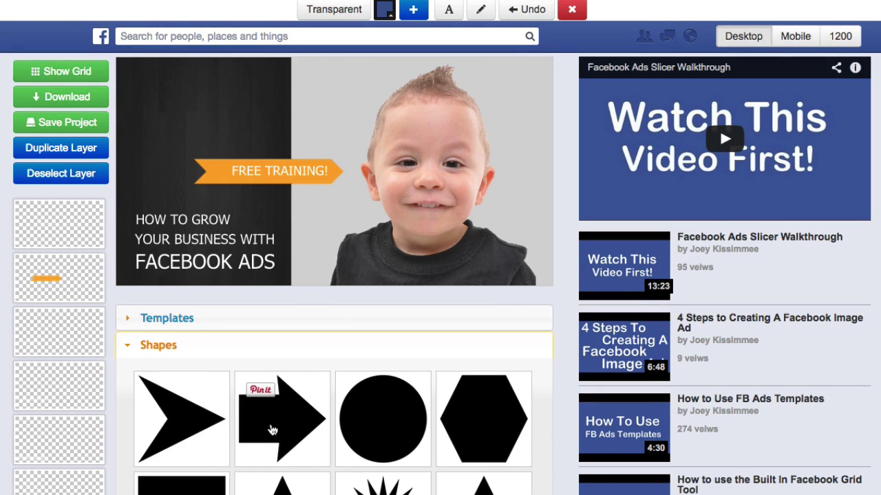
pyautogui.click(180, 425)
pyautogui.click(310, 433)
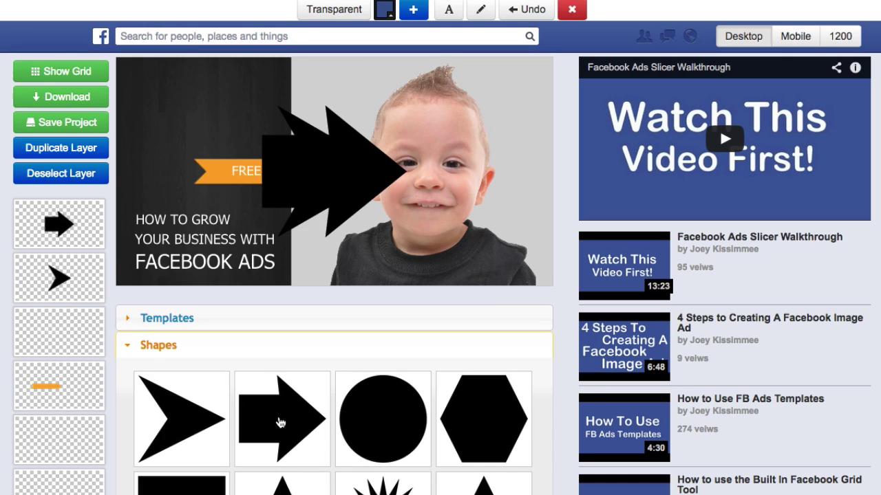
pyautogui.click(397, 428)
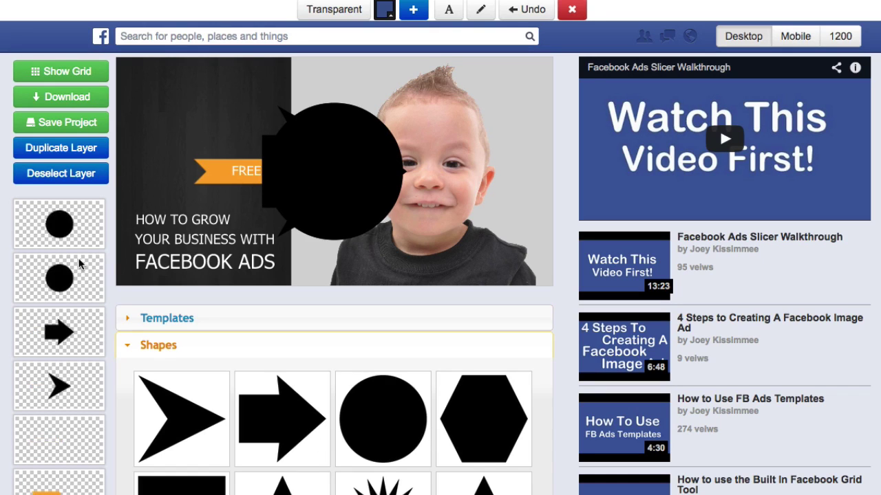
# Delete the triangle arrow and circle layers, keeping only the block arrow selected
pyautogui.click(59, 232)
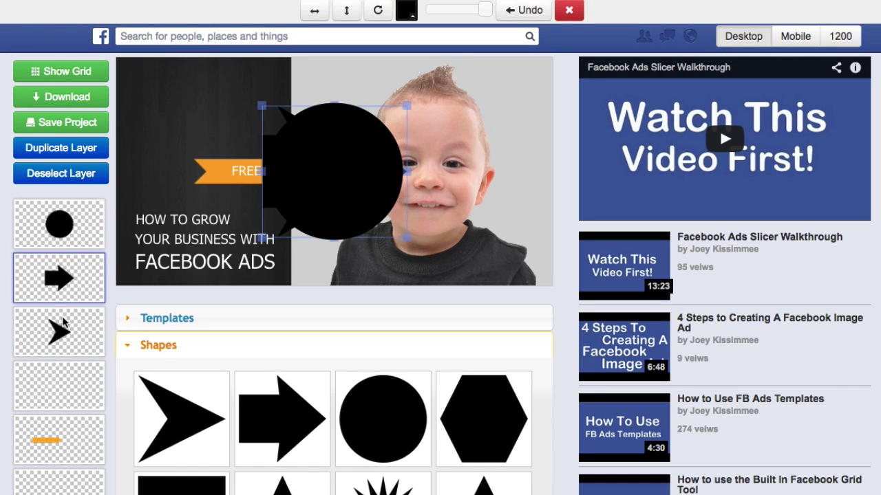
pyautogui.click(62, 333)
pyautogui.press('Delete')
pyautogui.click(62, 232)
pyautogui.press('Delete')
pyautogui.click(63, 234)
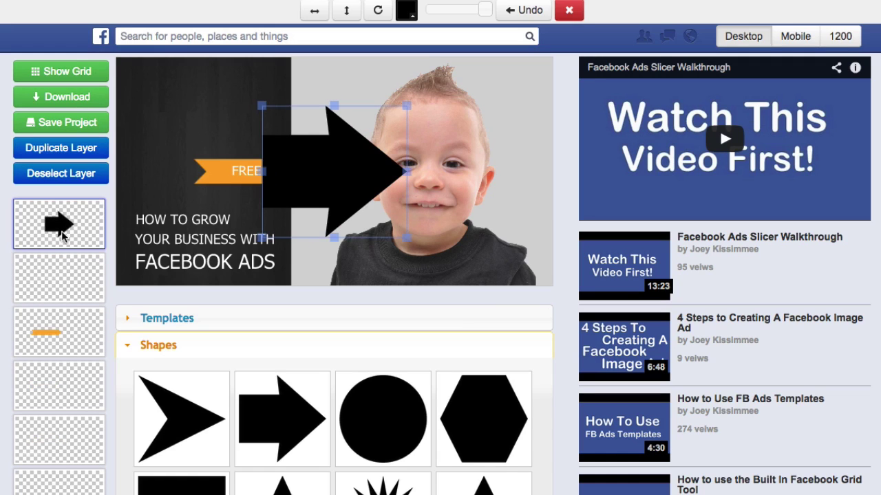
pyautogui.scroll(2, 567, 276)
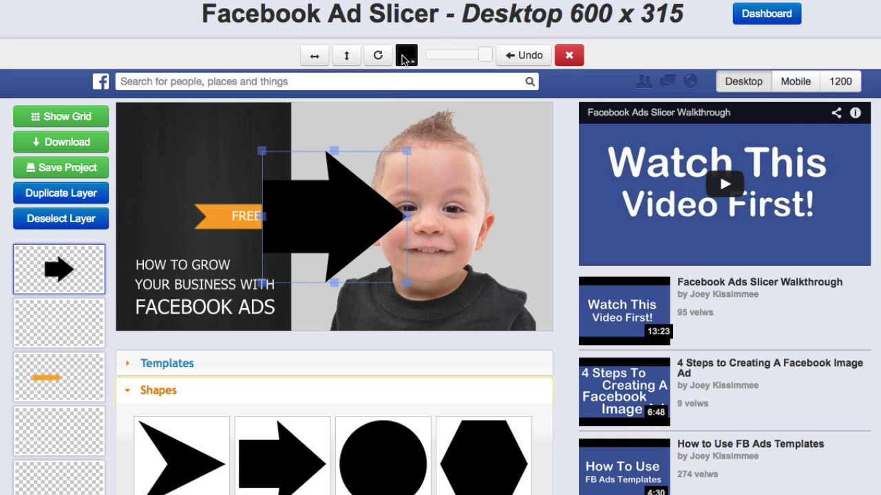
# Recolour the block arrow a darker olive green using the colour picker
pyautogui.click(405, 55)
pyautogui.click(452, 94)
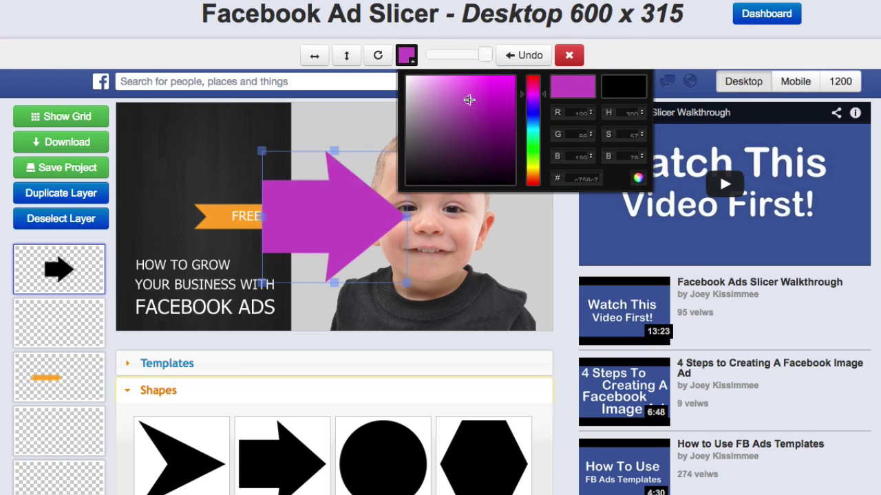
pyautogui.moveTo(529, 97); pyautogui.dragTo(529, 148)
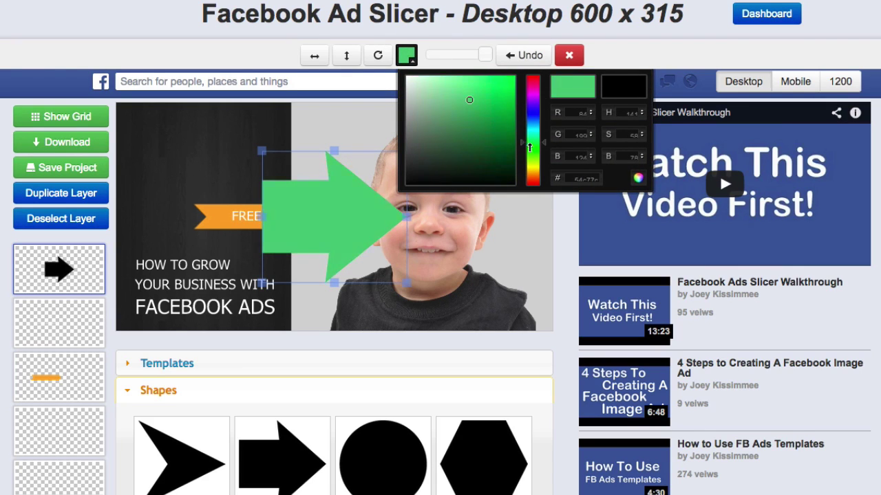
pyautogui.click(474, 137)
pyautogui.click(433, 93)
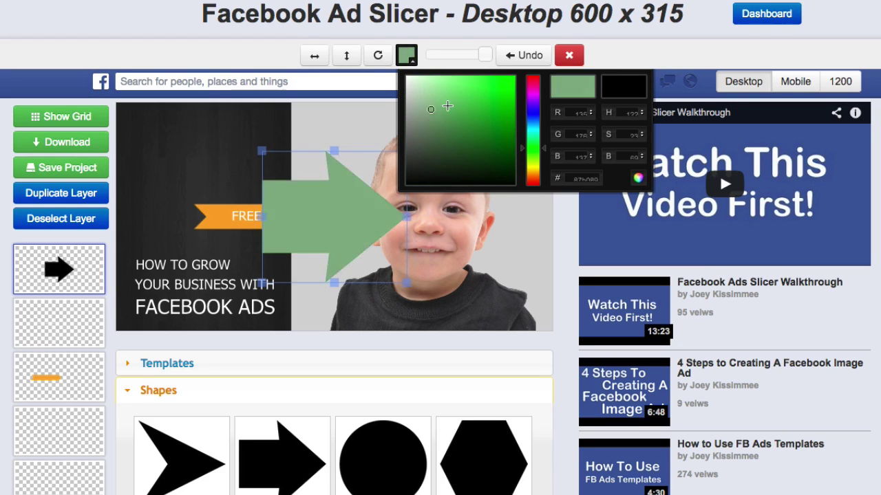
pyautogui.click(474, 133)
pyautogui.click(459, 130)
pyautogui.click(479, 121)
pyautogui.moveTo(479, 121); pyautogui.dragTo(447, 104)
pyautogui.click(461, 132)
pyautogui.click(456, 108)
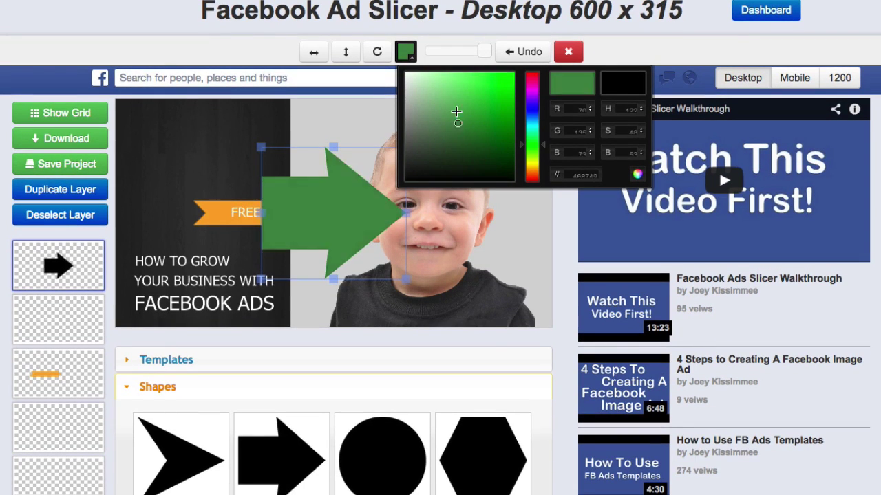
pyautogui.click(450, 115)
pyautogui.click(444, 115)
pyautogui.click(434, 108)
pyautogui.moveTo(434, 107); pyautogui.dragTo(471, 109)
pyautogui.moveTo(545, 144); pyautogui.dragTo(544, 164)
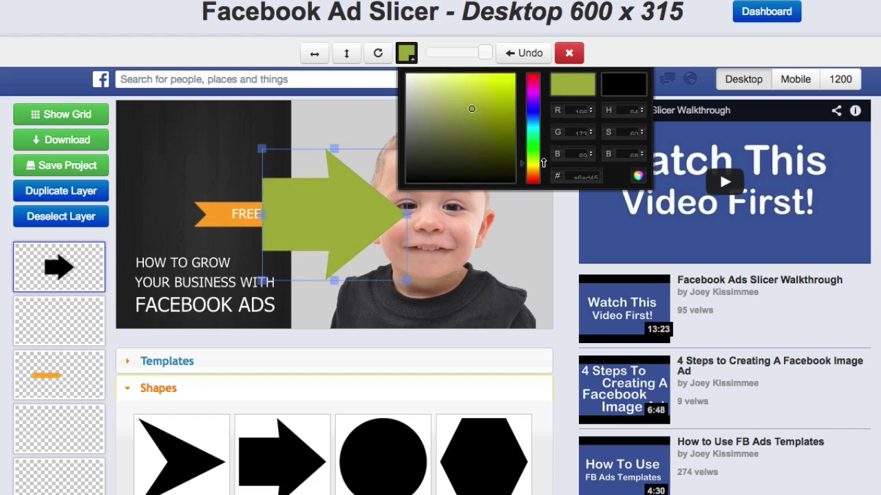
pyautogui.moveTo(474, 110); pyautogui.dragTo(446, 114)
pyautogui.click(477, 119)
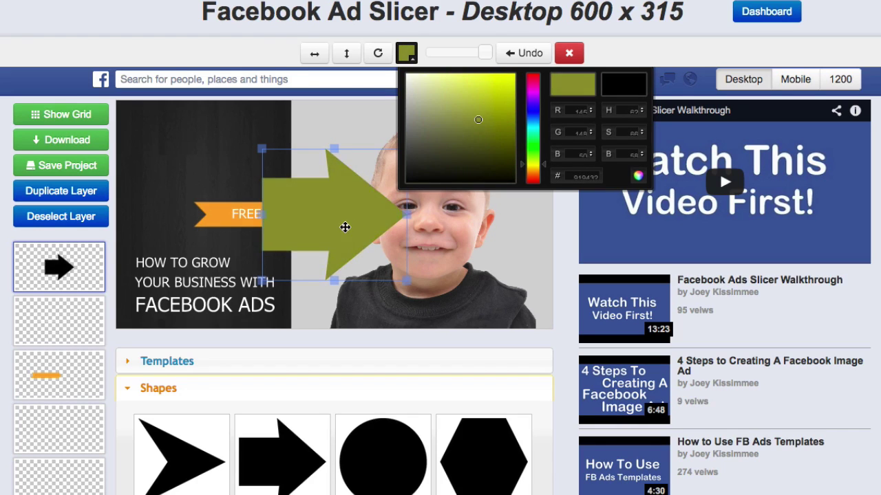
pyautogui.click(344, 226)
# Make the arrow long and slim and move it left so its tip meets the boy's eye
pyautogui.moveTo(261, 215); pyautogui.dragTo(201, 214)
pyautogui.moveTo(335, 151); pyautogui.dragTo(335, 169)
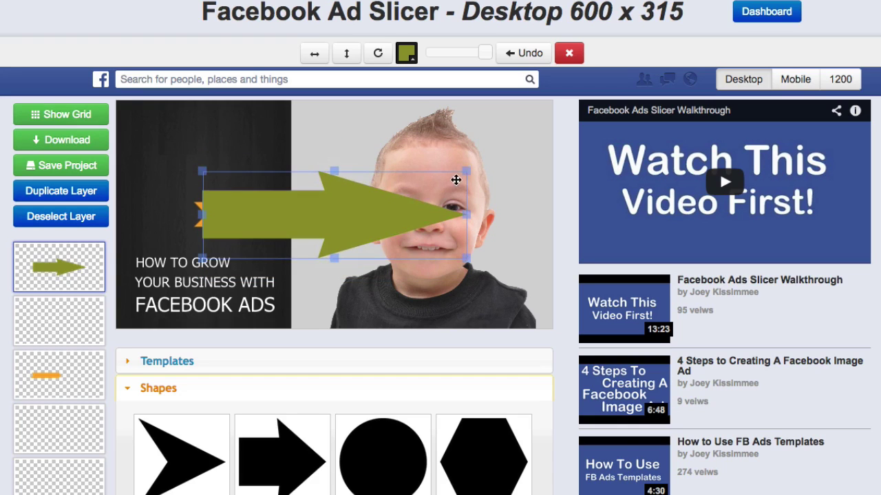
pyautogui.moveTo(460, 171); pyautogui.dragTo(435, 181)
pyautogui.moveTo(401, 214); pyautogui.dragTo(350, 211)
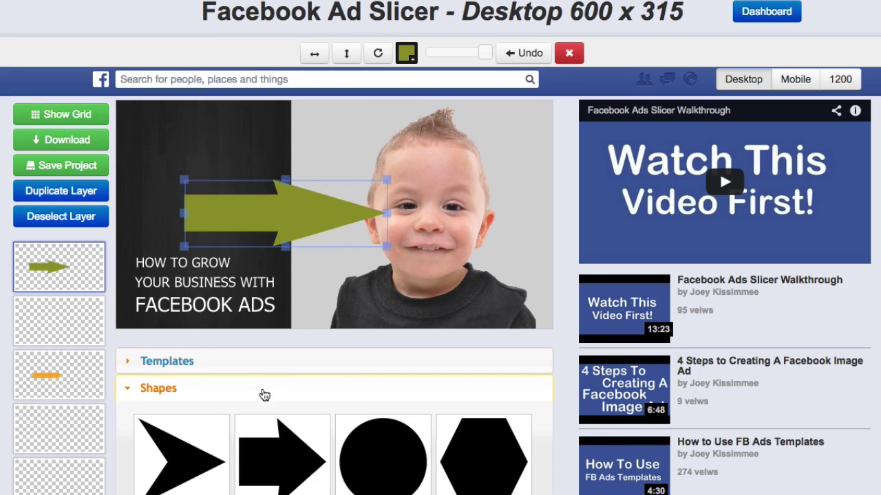
pyautogui.click(191, 389)
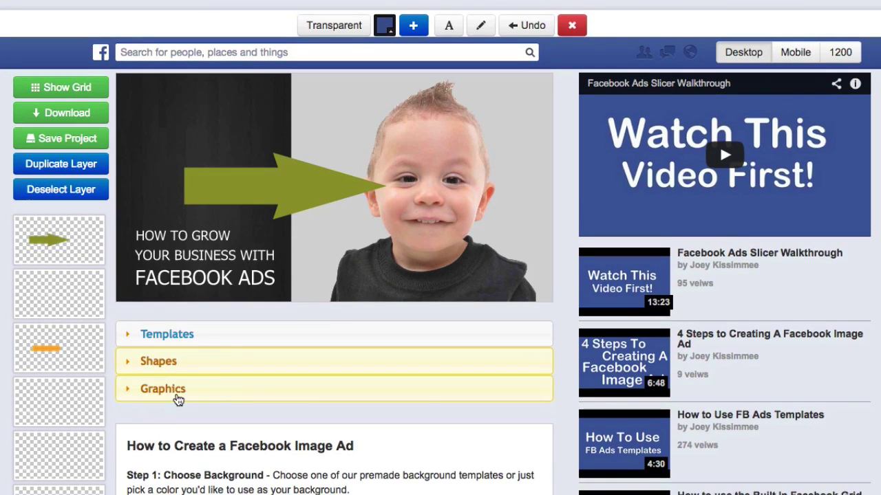
# Browse the graphics categories and add the red asterisk from Random Shapes to the ad
pyautogui.click(176, 393)
pyautogui.scroll(-3, 289, 383)
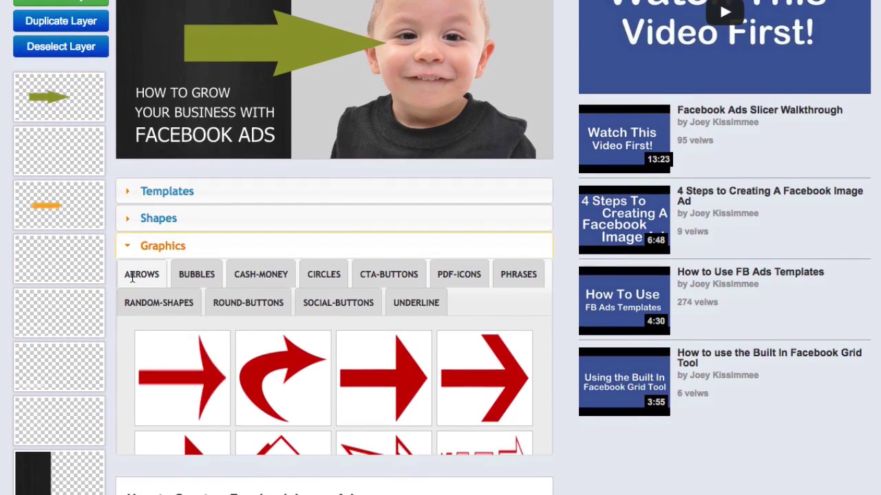
pyautogui.click(186, 275)
pyautogui.click(280, 278)
pyautogui.click(322, 275)
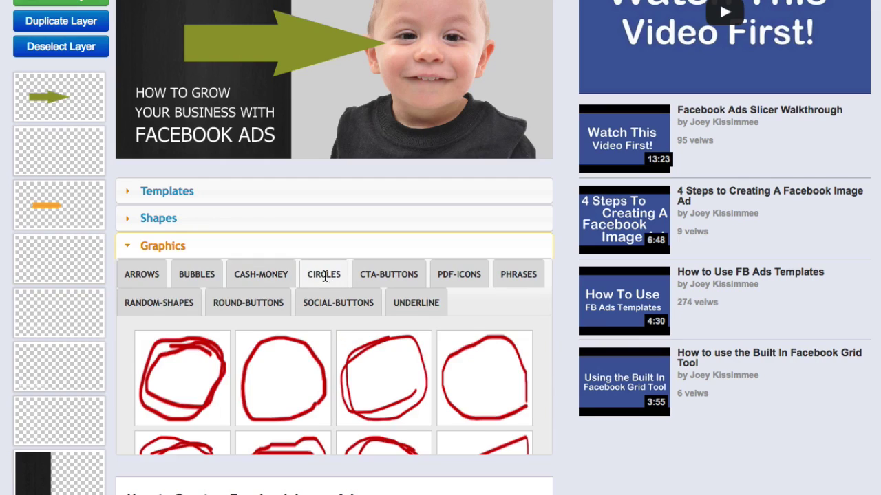
pyautogui.click(375, 276)
pyautogui.click(268, 278)
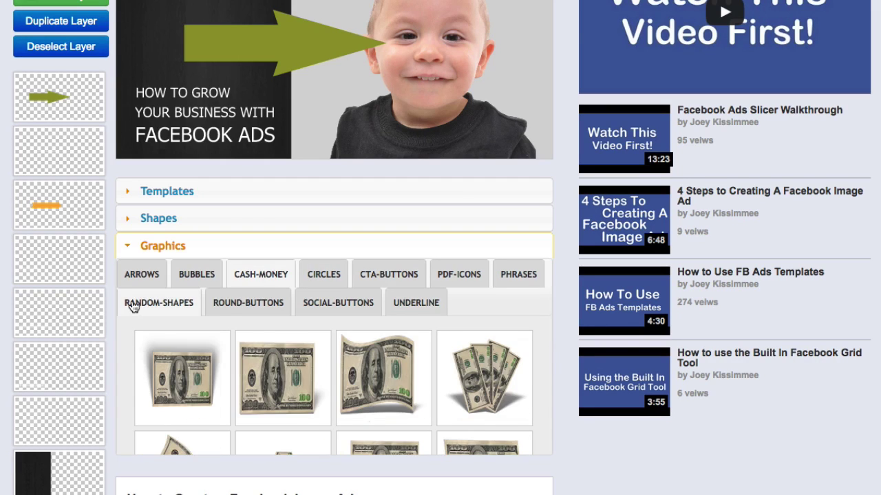
pyautogui.click(137, 305)
pyautogui.click(241, 304)
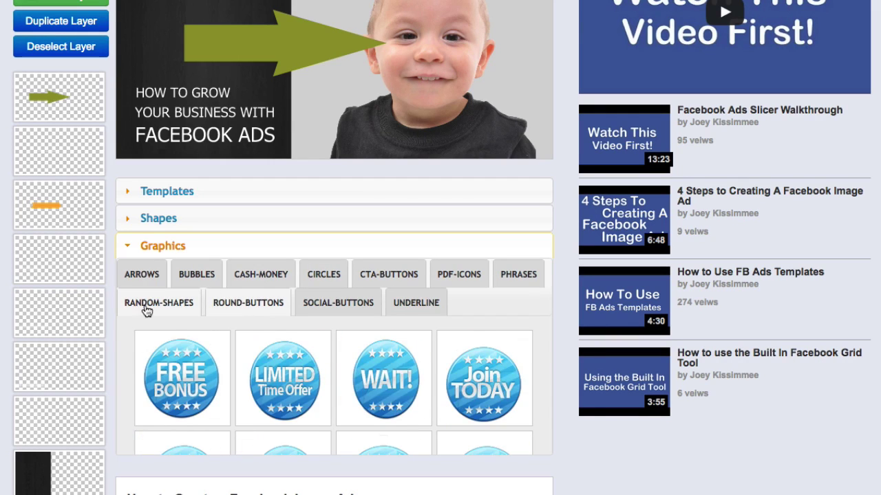
pyautogui.click(146, 306)
pyautogui.click(227, 335)
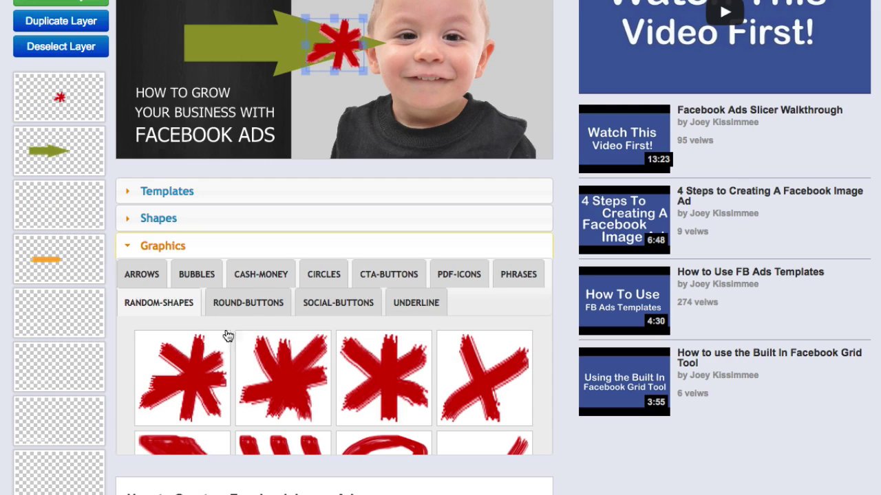
# Add a curved red arrow from Arrows, shrink it, duplicate it and move the copy
pyautogui.click(143, 275)
pyautogui.click(285, 387)
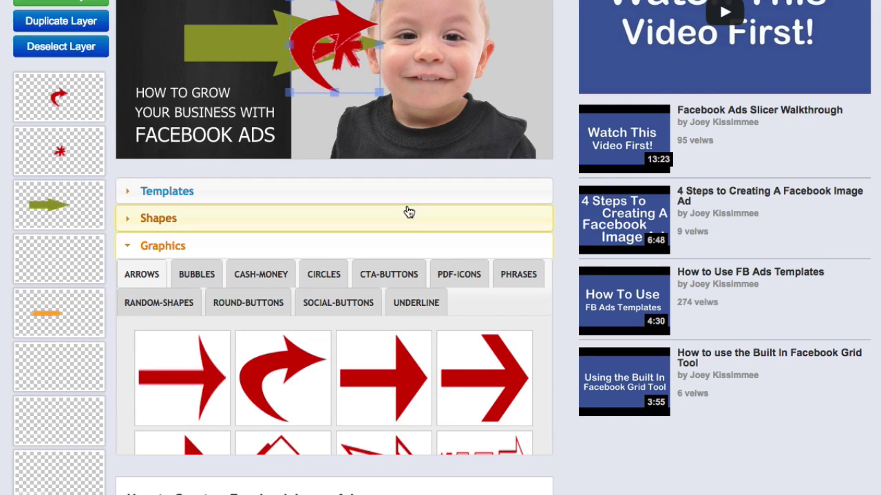
pyautogui.scroll(3, 407, 213)
pyautogui.moveTo(387, 91); pyautogui.dragTo(262, 110)
pyautogui.click(71, 89)
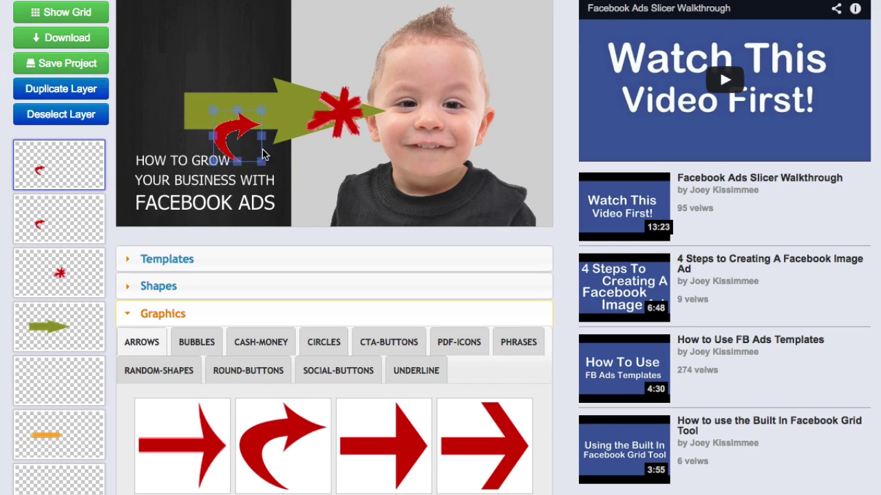
pyautogui.moveTo(264, 154); pyautogui.dragTo(370, 145)
# Rotate the copied curved red arrow twice so it curls down beside the boy's cheek
pyautogui.scroll(3, 560, 193)
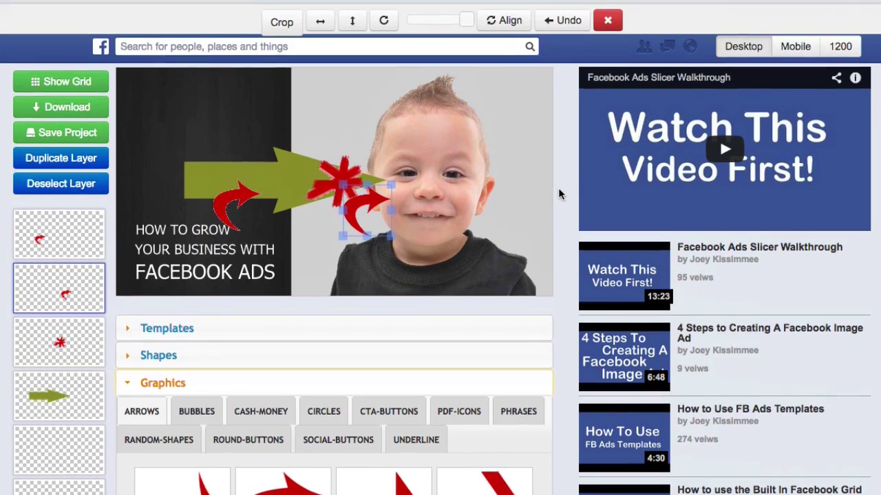
pyautogui.click(384, 30)
pyautogui.click(384, 31)
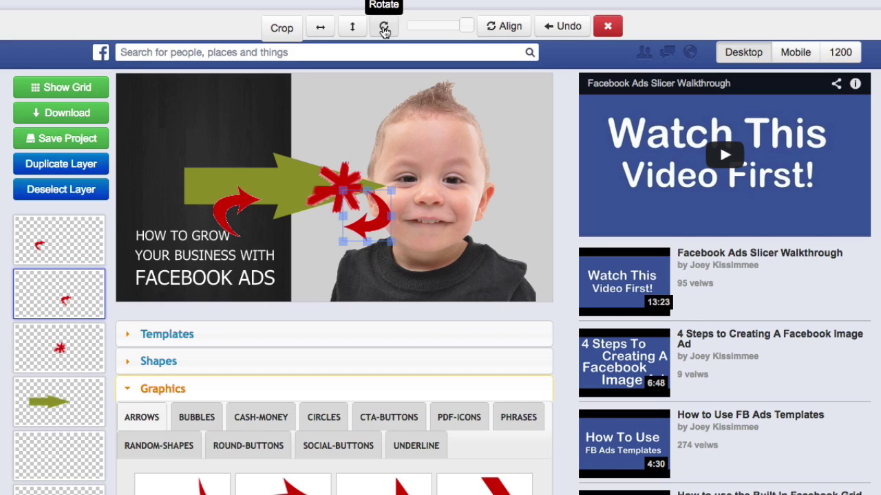
pyautogui.scroll(1, 567, 170)
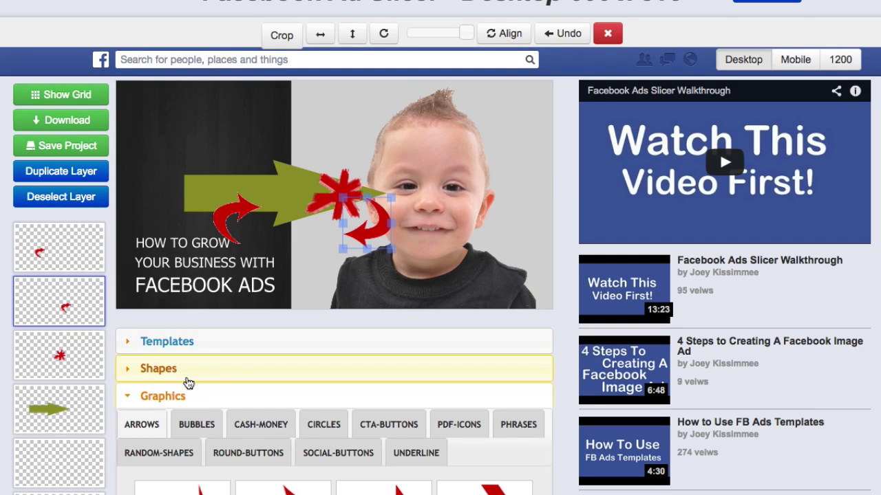
pyautogui.click(170, 397)
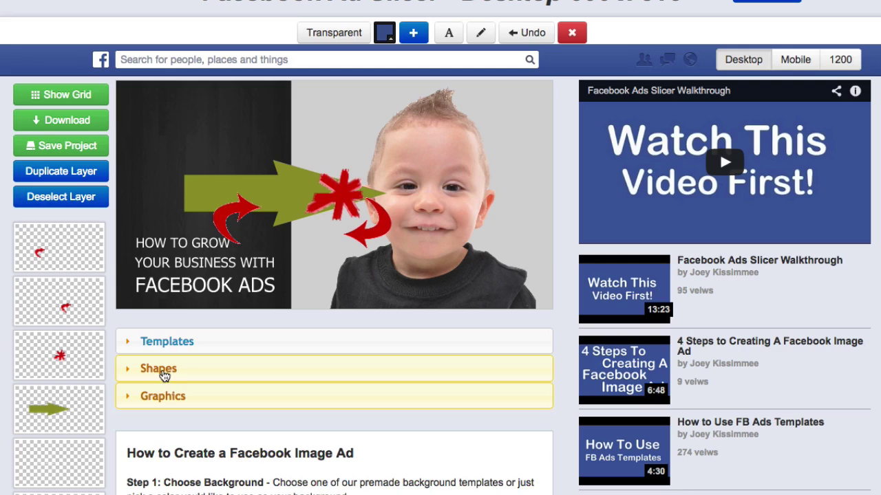
# Preview the loyalty app and 10 Ways templates, then reload the plain boy Facebook Ads template
pyautogui.click(155, 345)
pyautogui.click(398, 400)
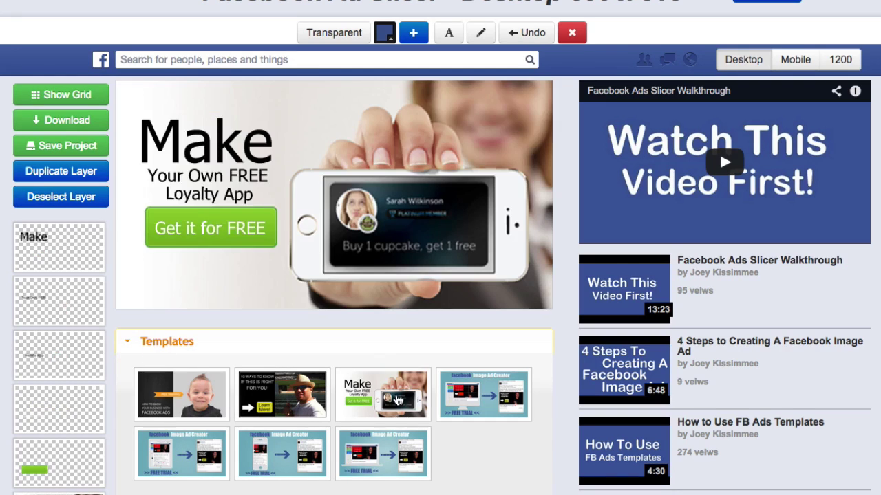
pyautogui.click(280, 404)
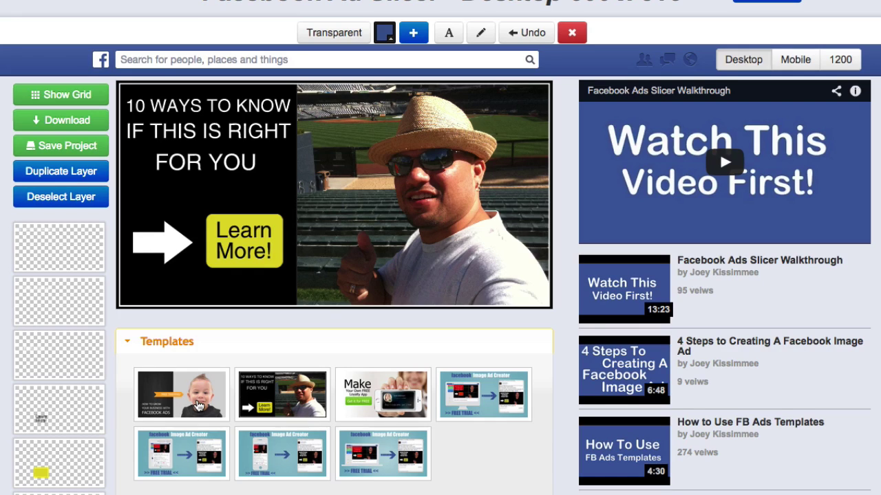
pyautogui.click(200, 405)
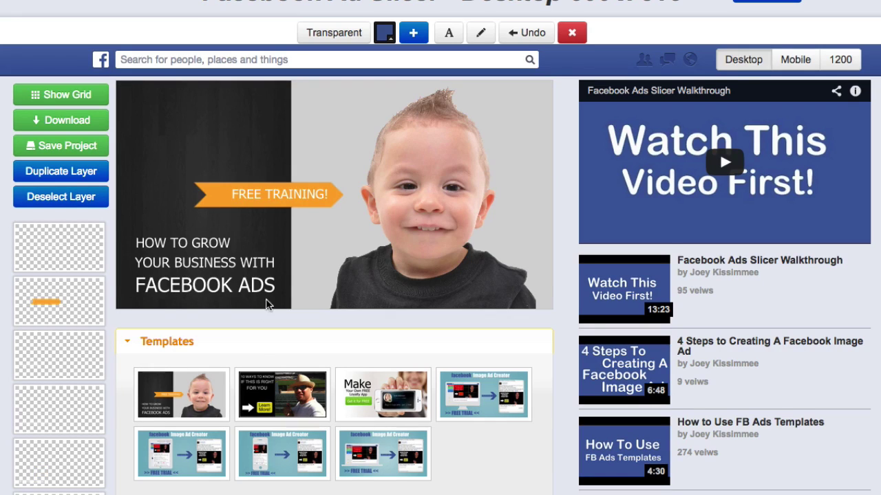